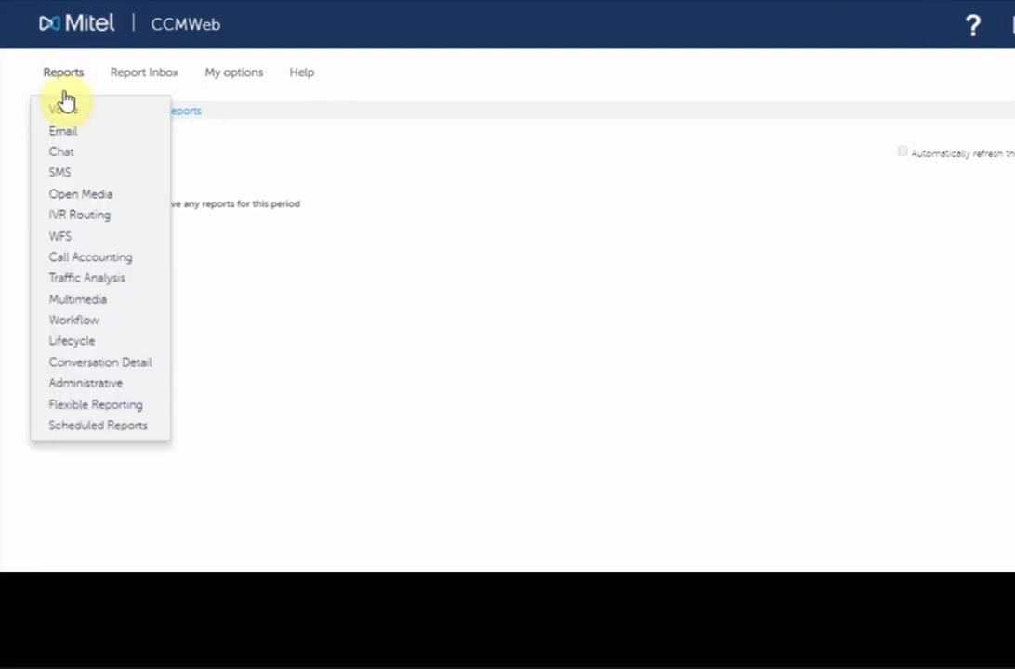
Step: Browse the available report categories and open the Voice Team reports form
{"action": "mouse_move", "coordinate": [72, 152]}
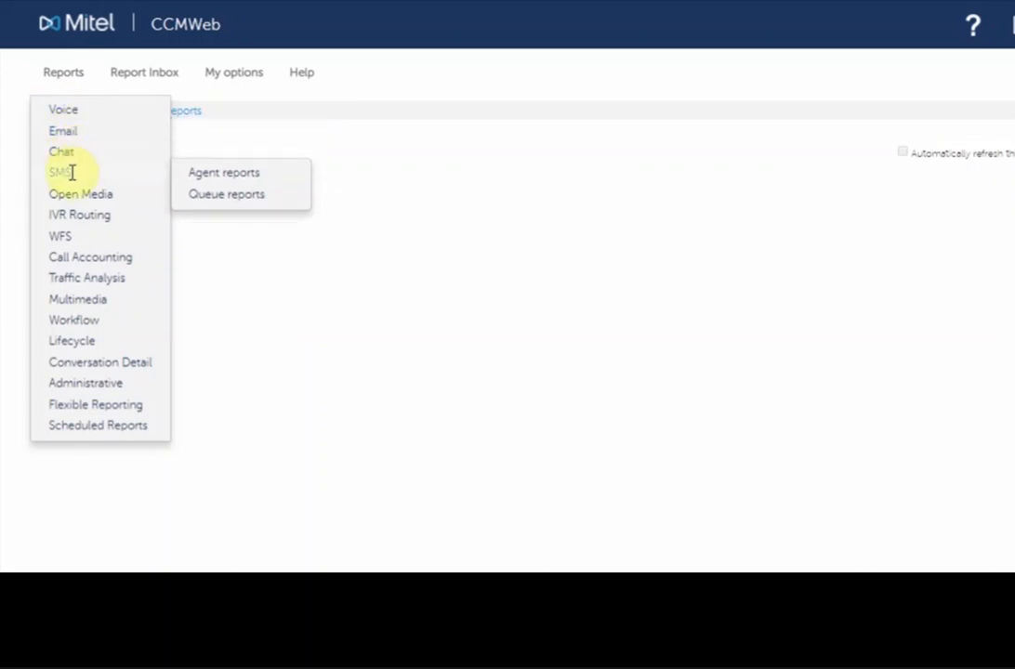
{"action": "mouse_move", "coordinate": [75, 241]}
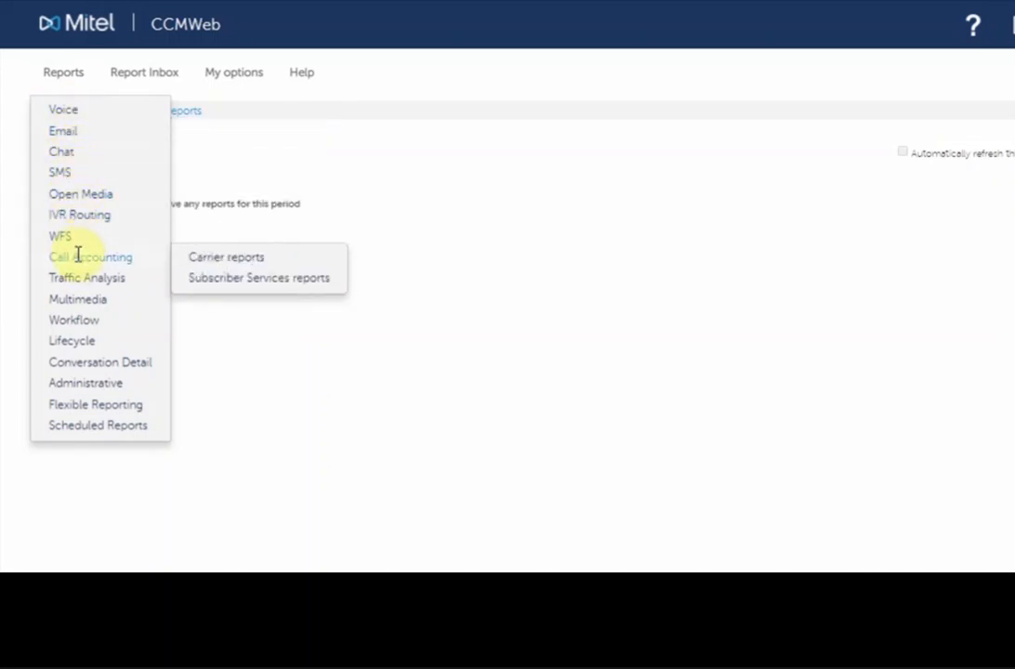
{"action": "mouse_move", "coordinate": [81, 298]}
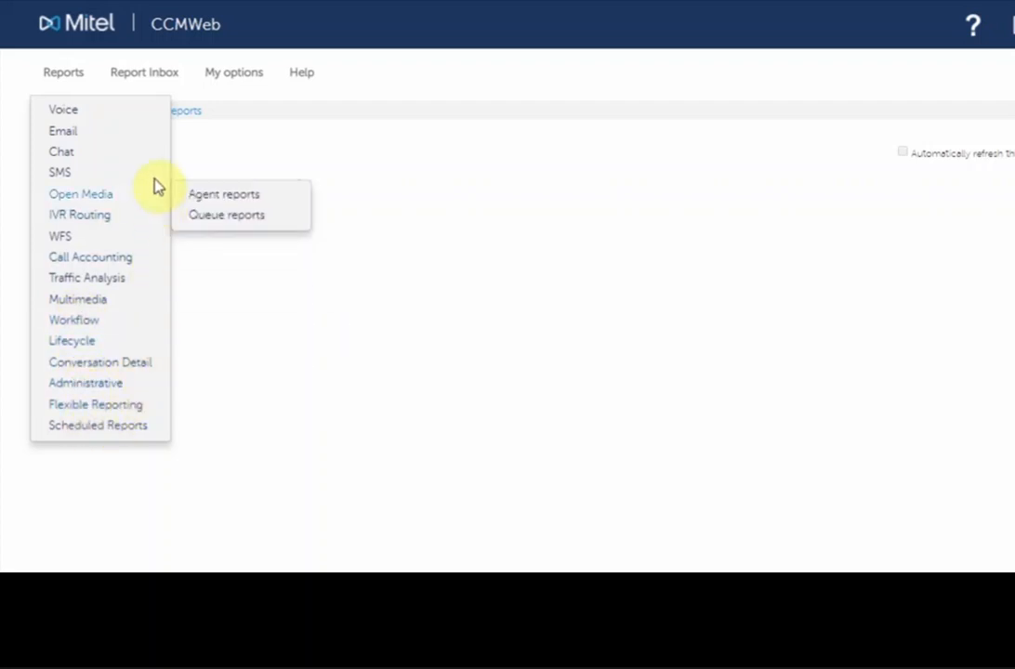
{"action": "mouse_move", "coordinate": [145, 110]}
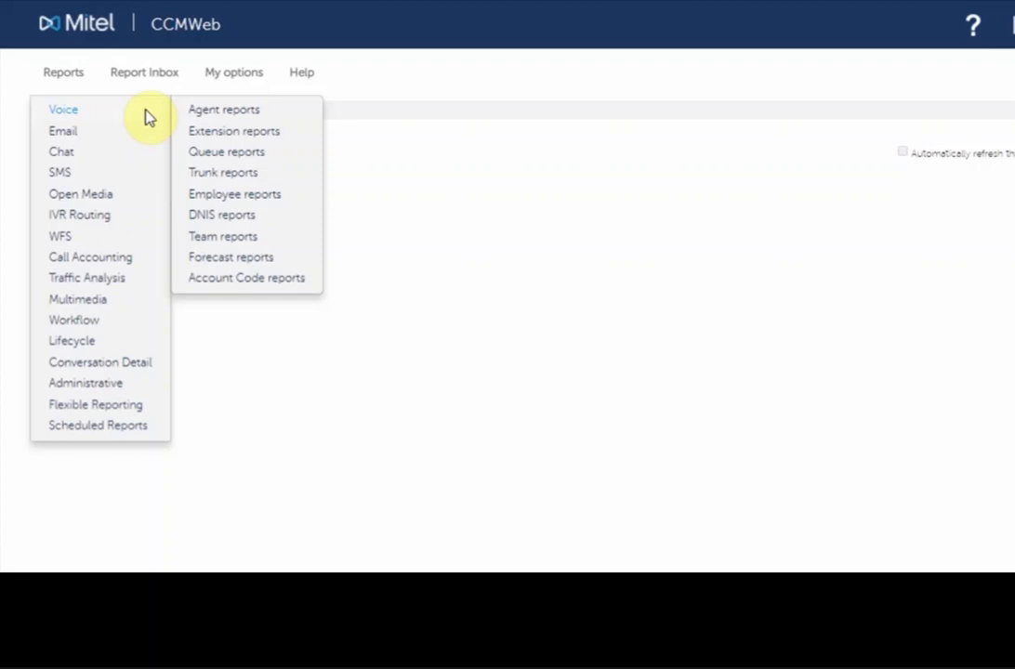
{"action": "mouse_move", "coordinate": [93, 215]}
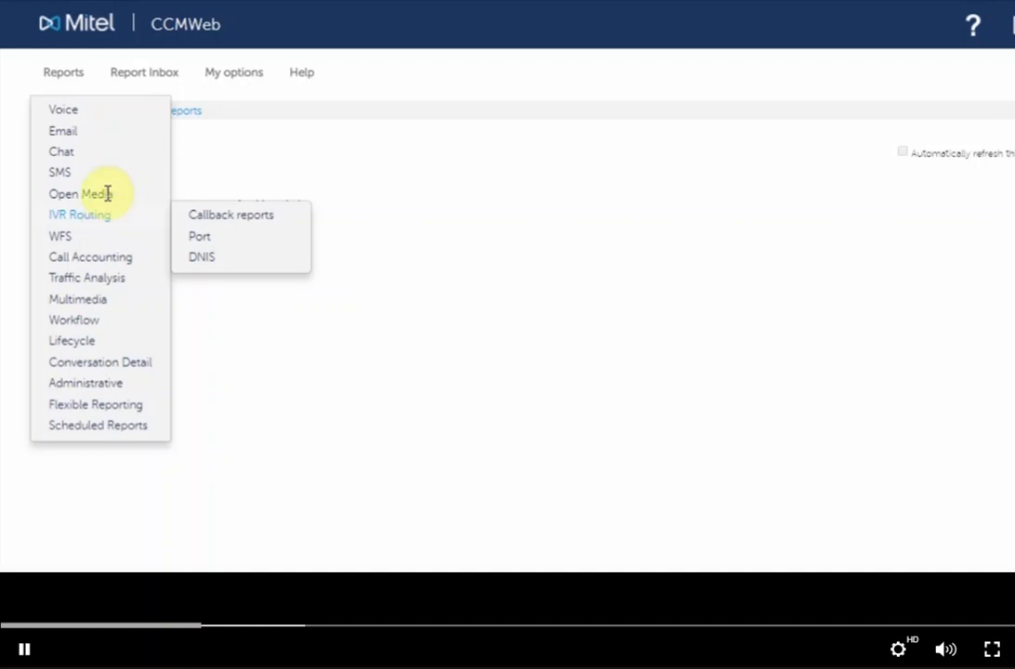
{"action": "mouse_move", "coordinate": [73, 116]}
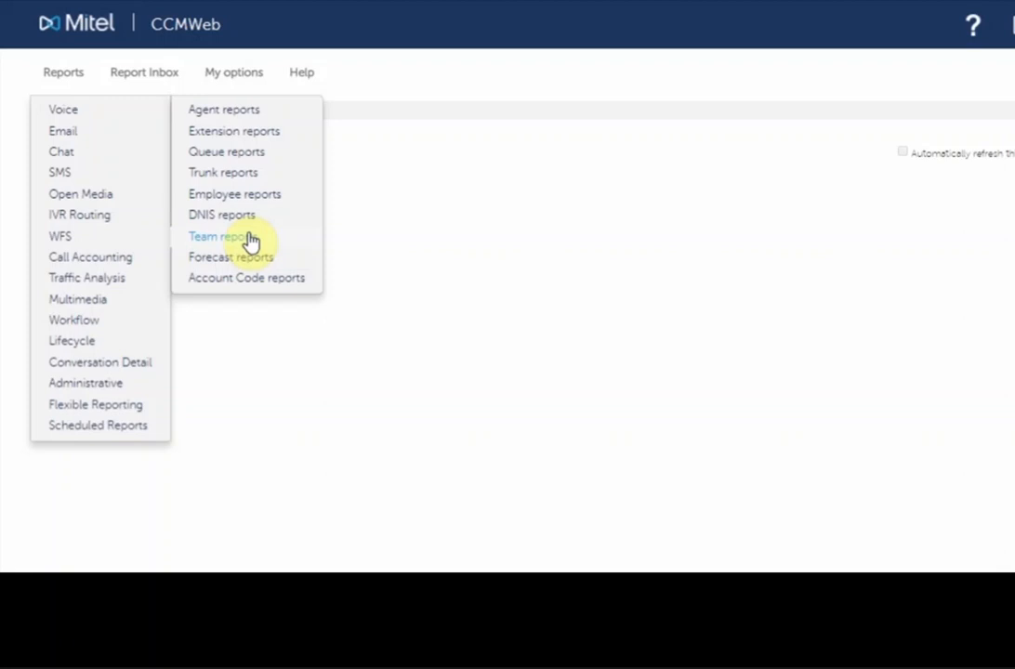
{"action": "left_click", "coordinate": [243, 238]}
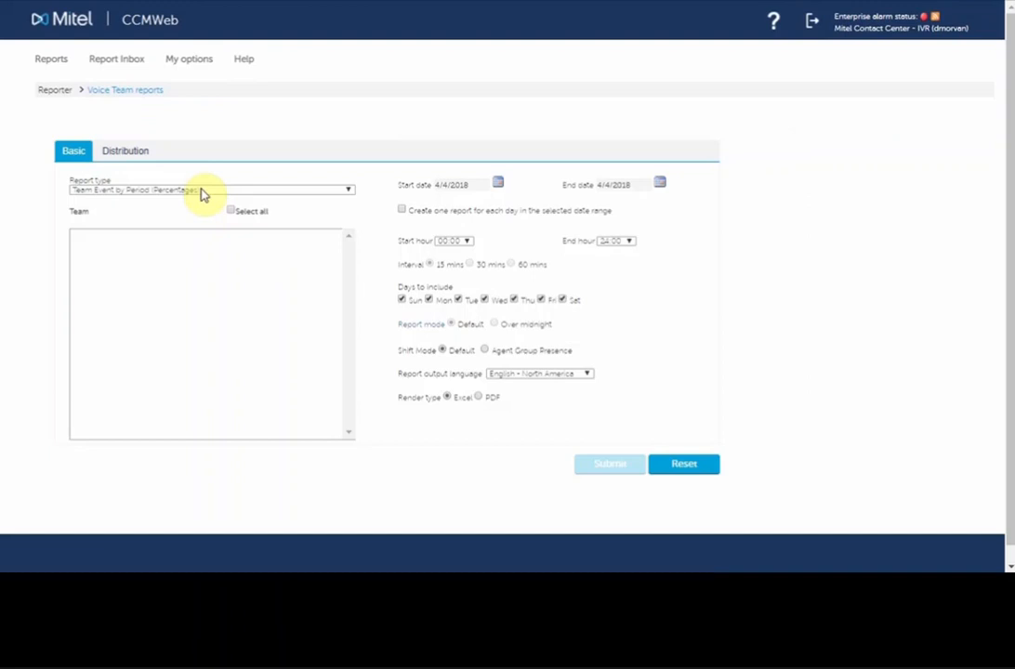
Step: Open the Voice Agent reports form and look over its basic parameters
{"action": "left_click", "coordinate": [57, 59]}
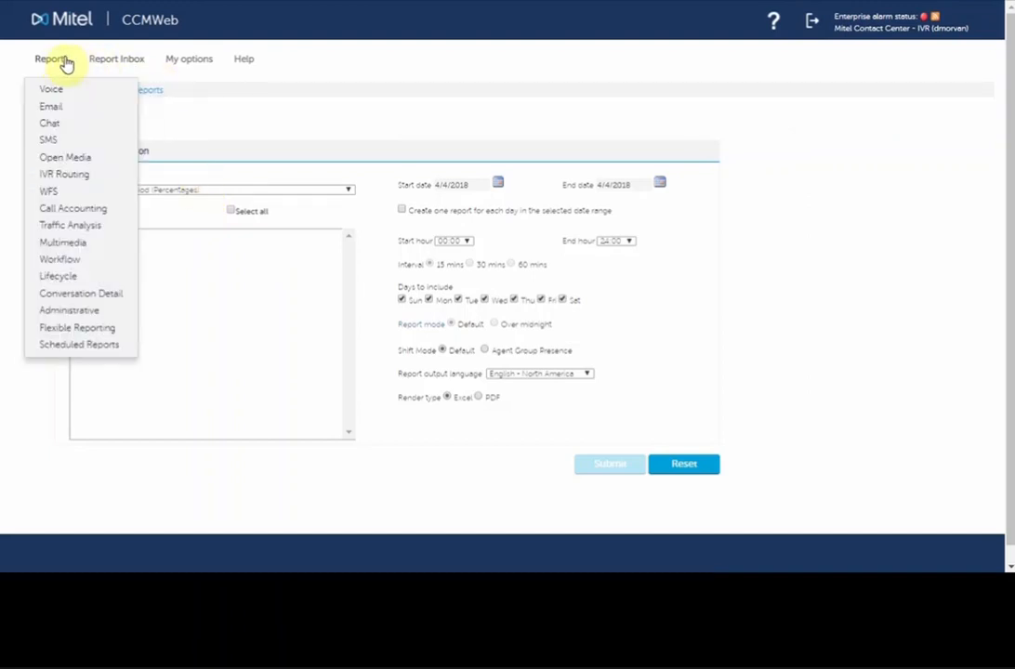
{"action": "mouse_move", "coordinate": [57, 89]}
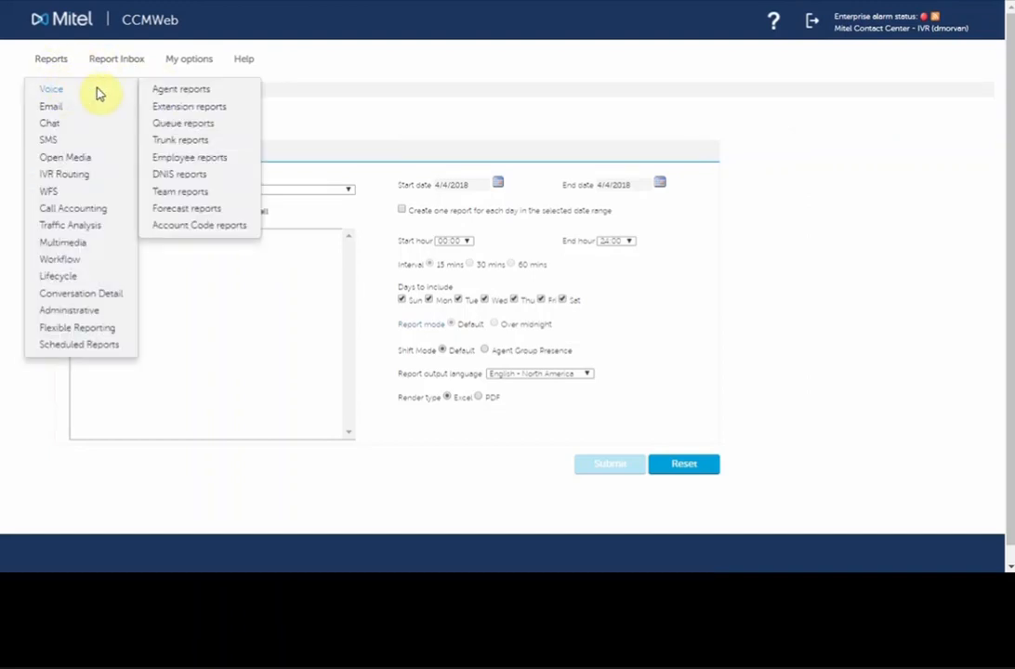
{"action": "left_click", "coordinate": [205, 96]}
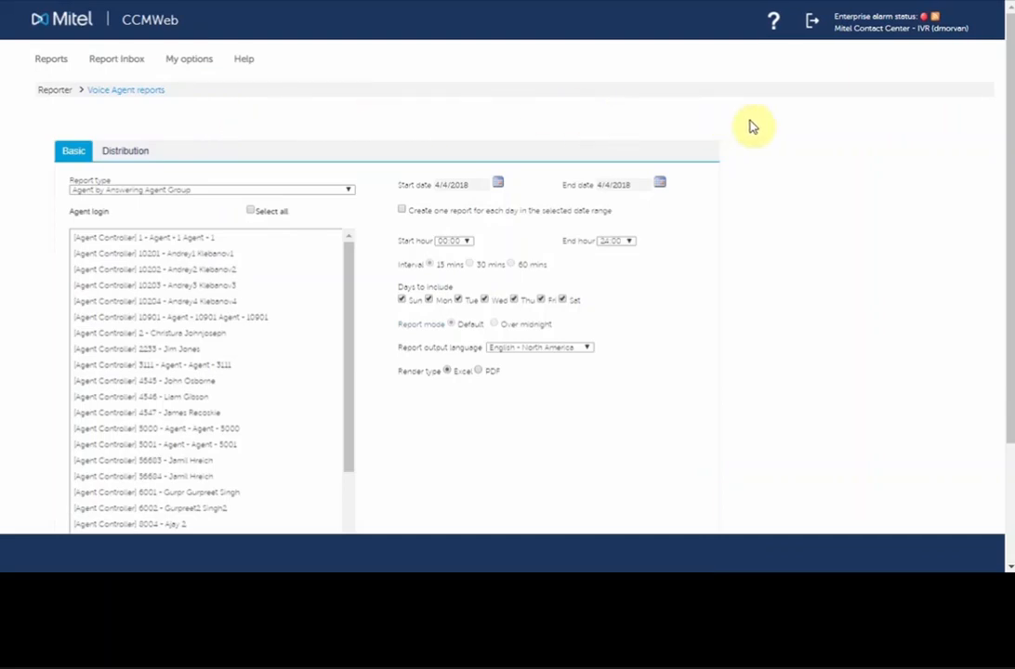
{"action": "scroll", "coordinate": [753, 126], "scroll_direction": "down", "scroll_amount": 3}
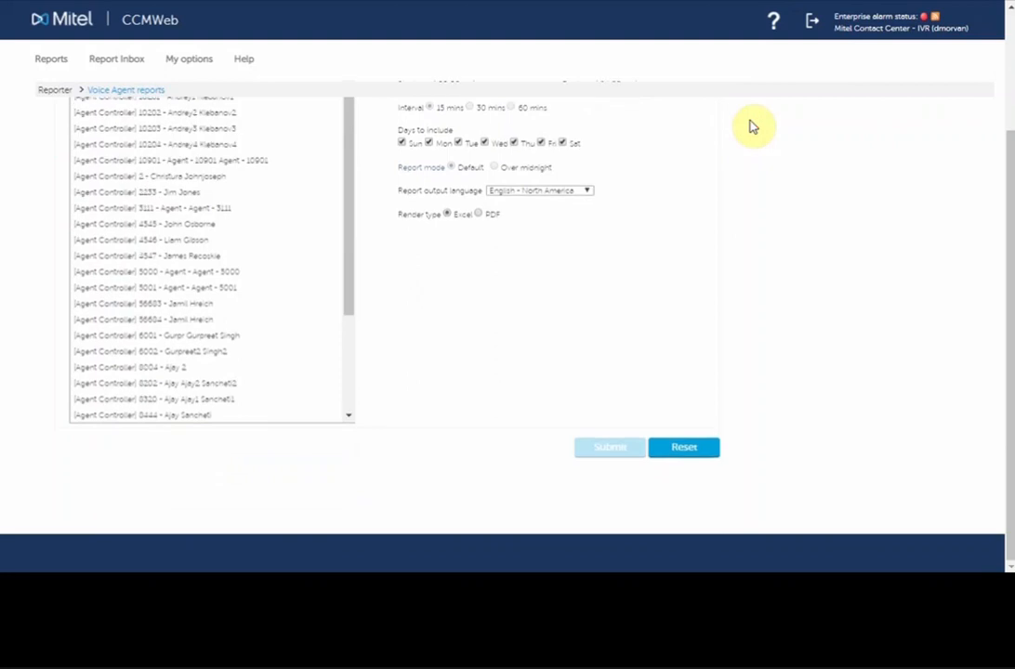
{"action": "scroll", "coordinate": [753, 127], "scroll_direction": "up", "scroll_amount": 3}
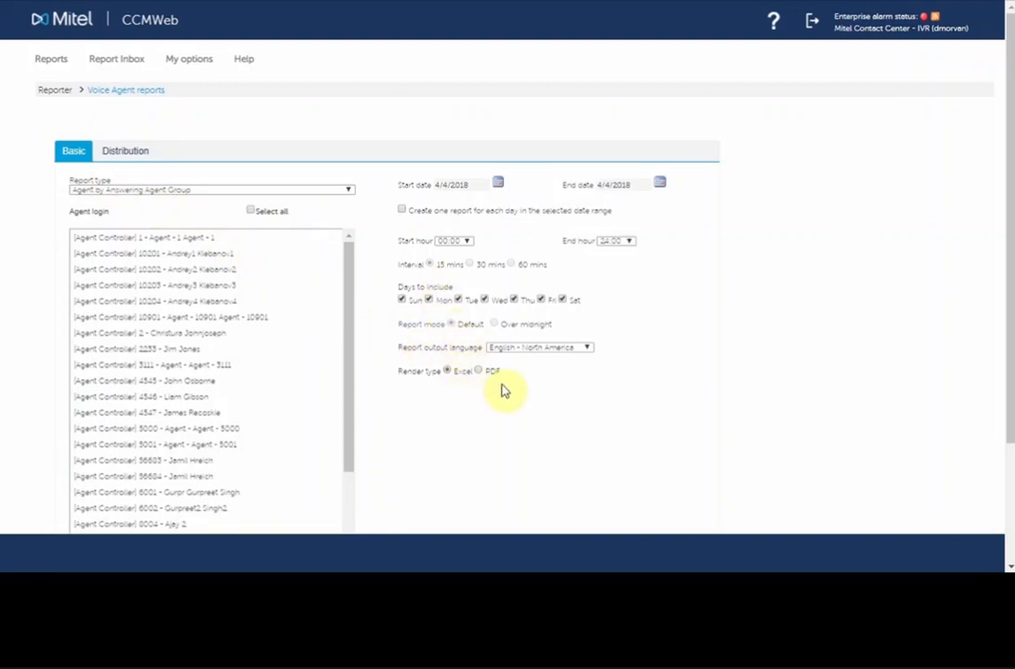
Step: Examine the email distribution options and the available report types for the voice agent report
{"action": "left_click", "coordinate": [126, 152]}
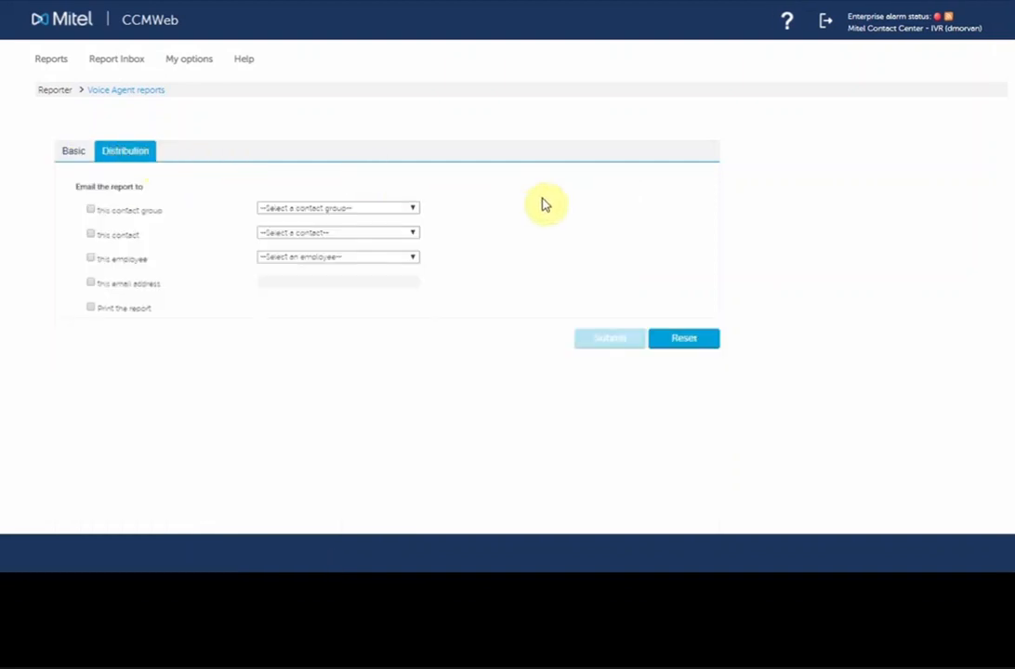
{"action": "left_click", "coordinate": [411, 210]}
{"action": "left_click", "coordinate": [475, 249]}
{"action": "left_click", "coordinate": [74, 155]}
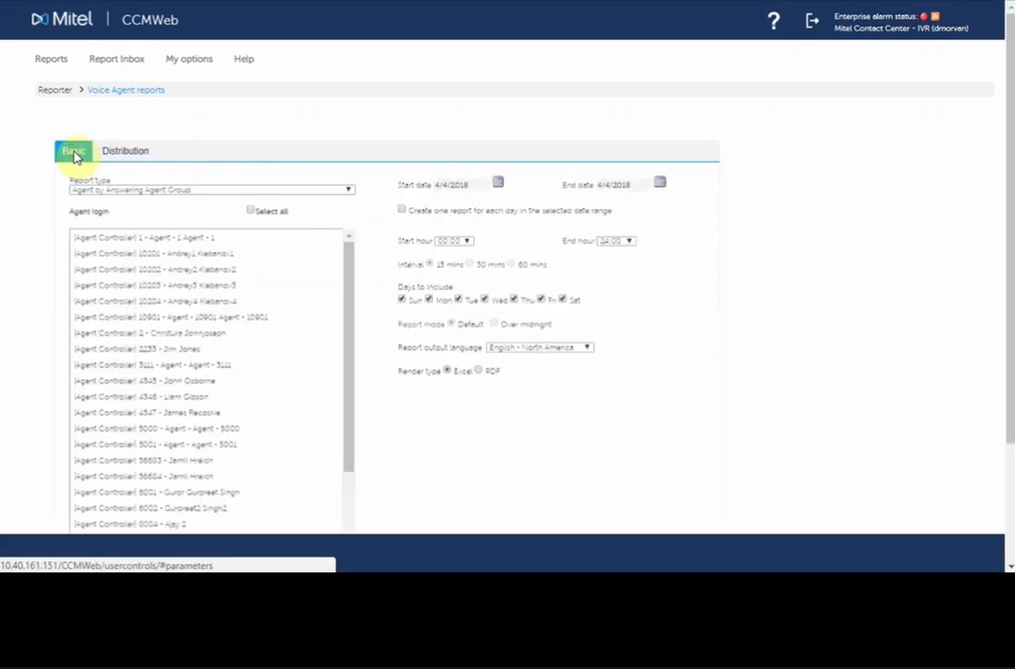
{"action": "left_click", "coordinate": [140, 190]}
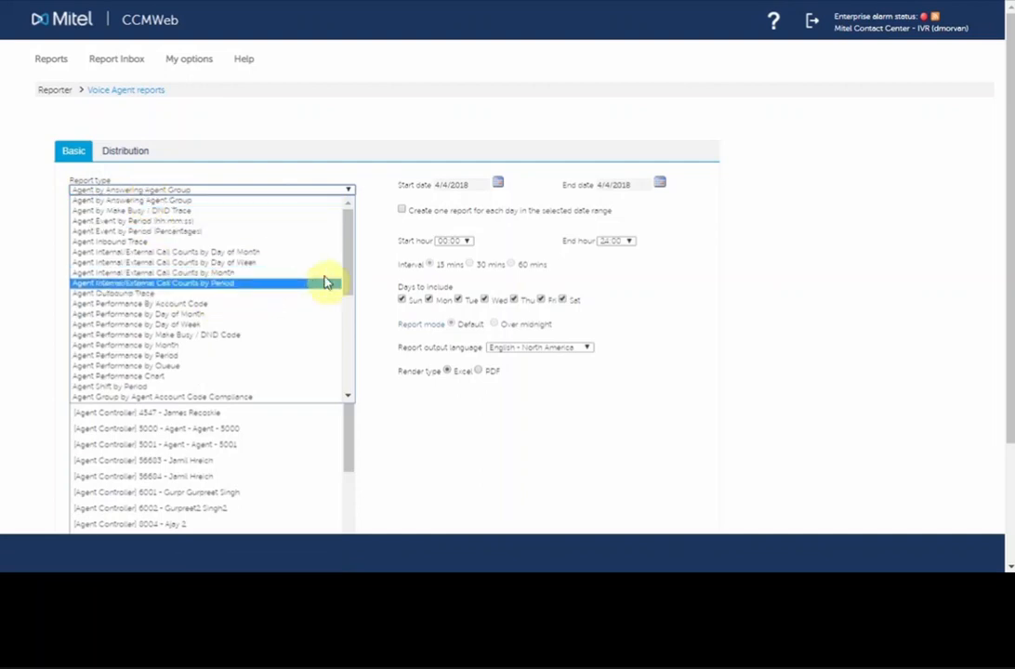
{"action": "mouse_move", "coordinate": [349, 269]}
{"action": "left_mouse_down"}
{"action": "mouse_move", "coordinate": [340, 356]}
{"action": "mouse_move", "coordinate": [352, 251]}
{"action": "left_mouse_up"}
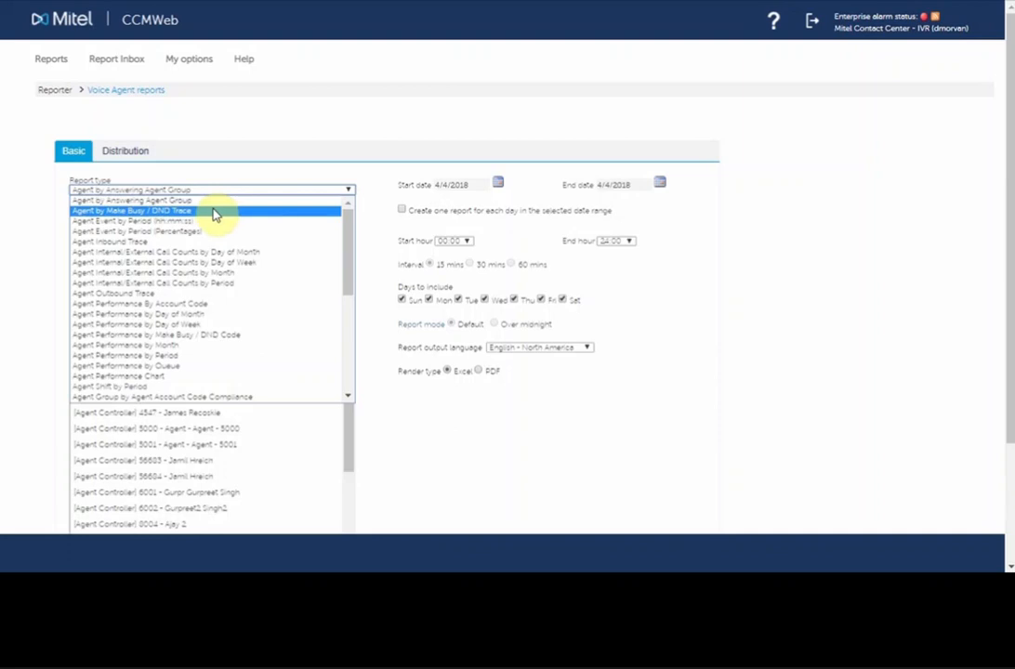
Step: Open the MiContact Center Business - Contact Center Reports Guide from the help documentation and skim its table of contents
{"action": "mouse_move", "coordinate": [241, 63]}
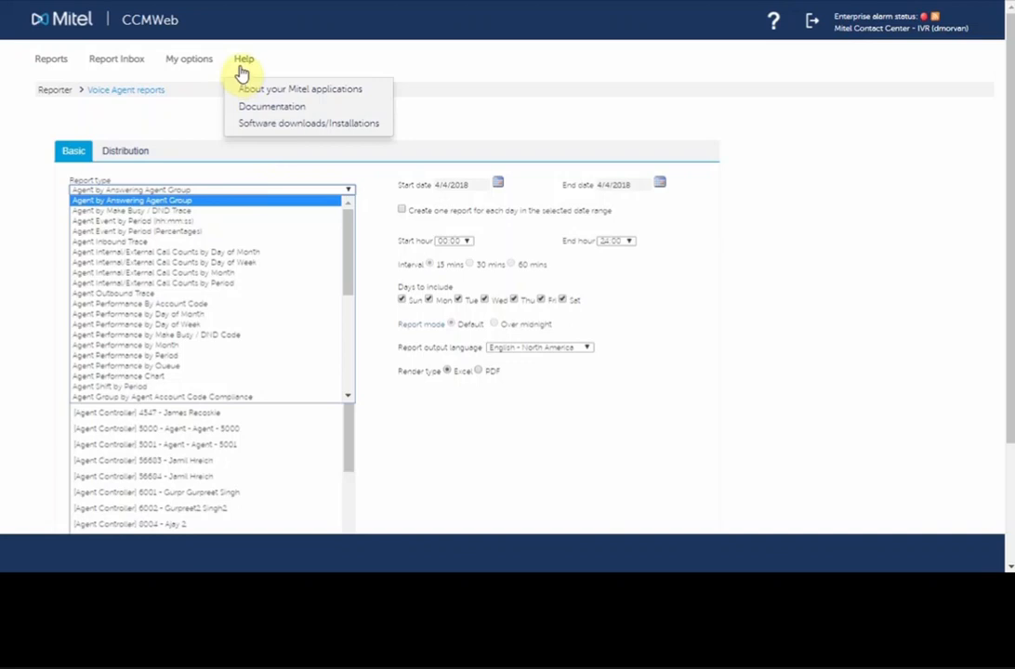
{"action": "left_click", "coordinate": [256, 109]}
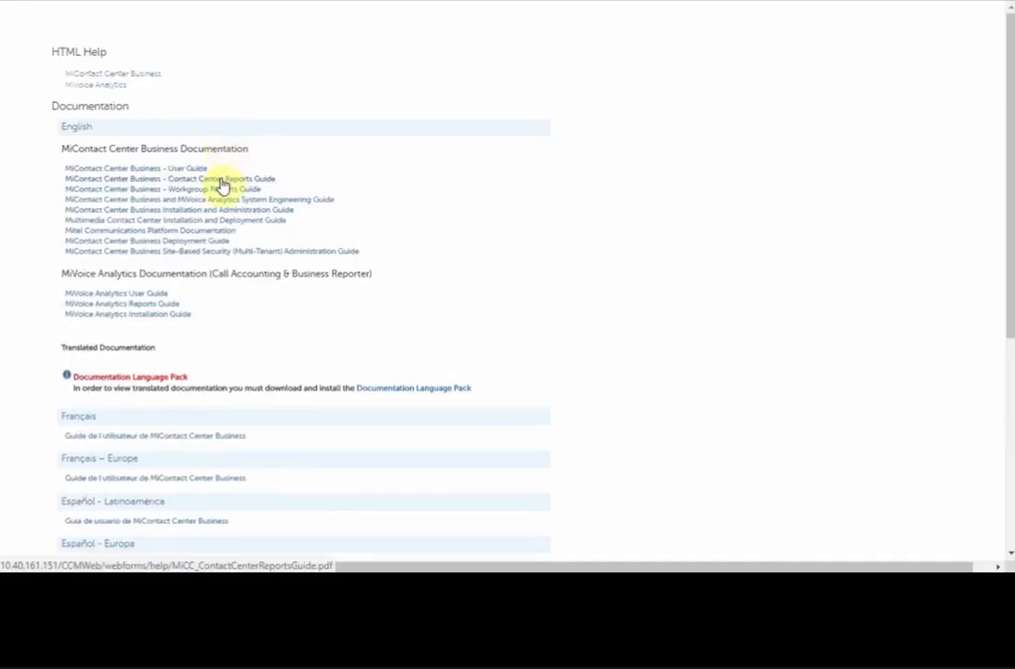
{"action": "left_click", "coordinate": [223, 180]}
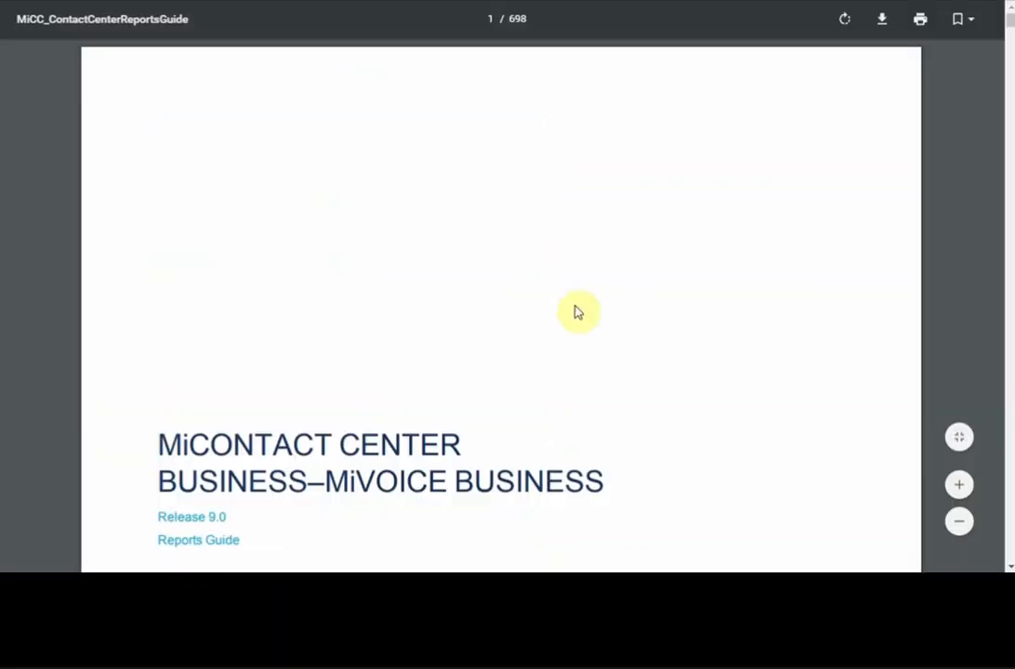
{"action": "scroll", "coordinate": [592, 331], "scroll_direction": "down", "scroll_amount": 20}
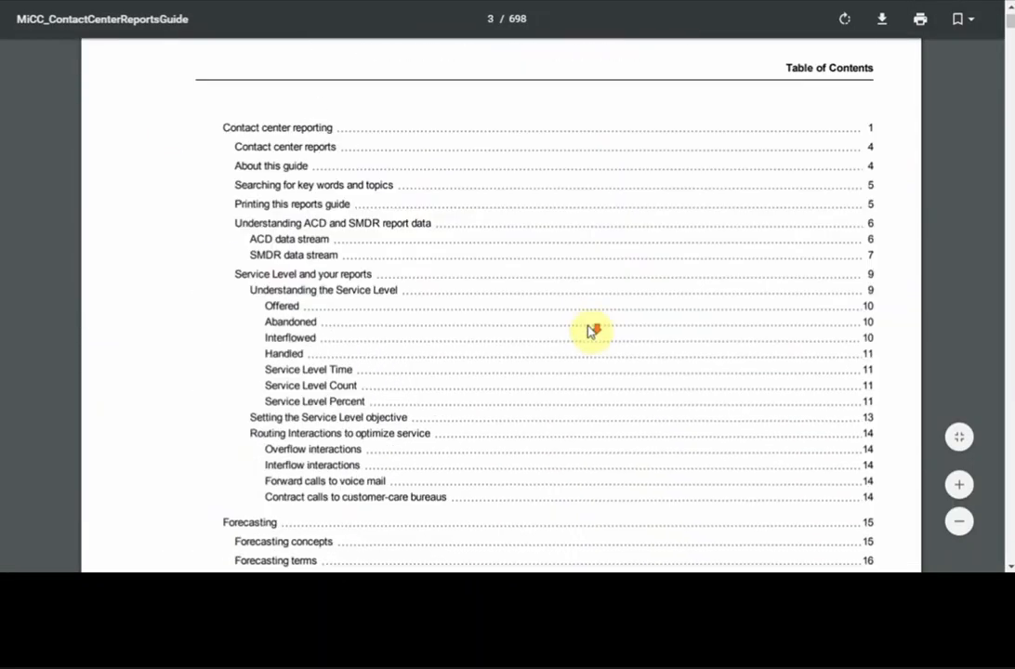
{"action": "scroll", "coordinate": [591, 331], "scroll_direction": "down", "scroll_amount": 5}
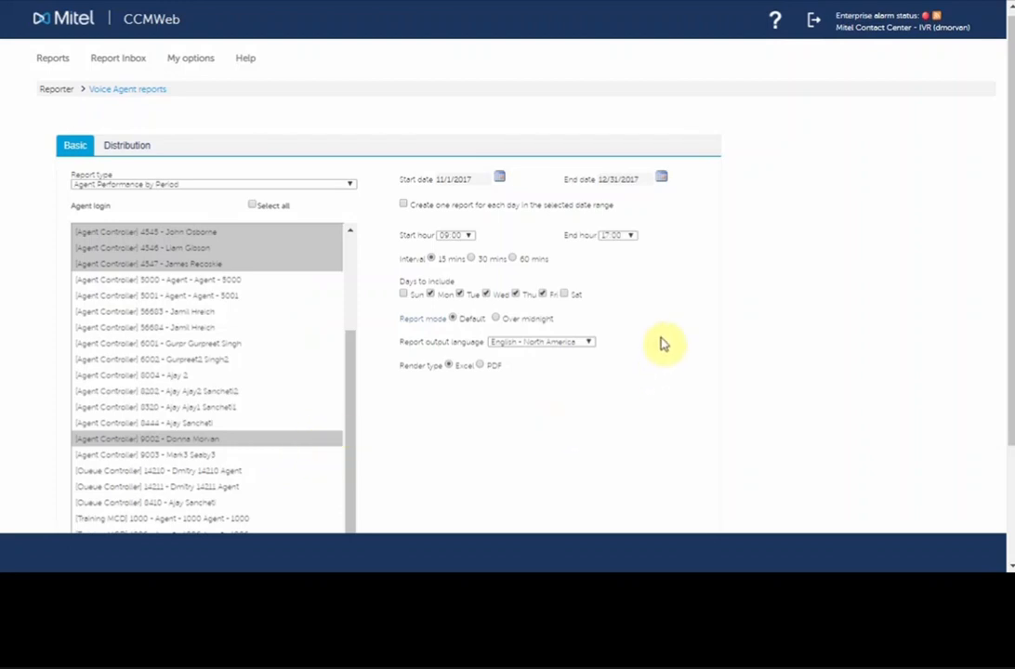
Step: Inspect the start and end date calendars and try the option to create one report for each day in the range
{"action": "left_click", "coordinate": [497, 177]}
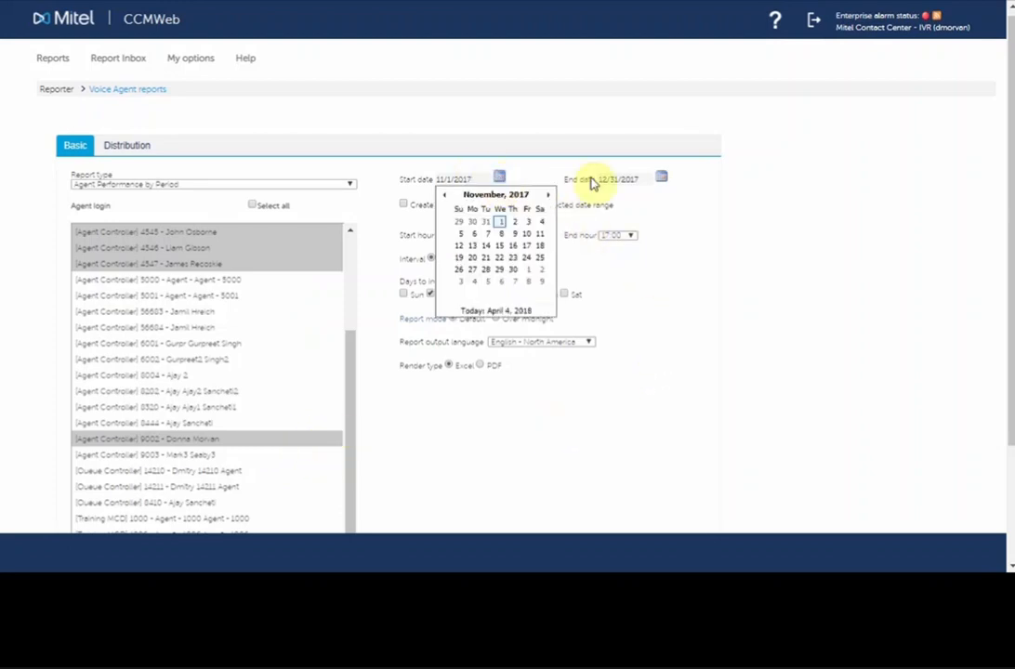
{"action": "left_click", "coordinate": [660, 178]}
{"action": "left_click", "coordinate": [768, 195]}
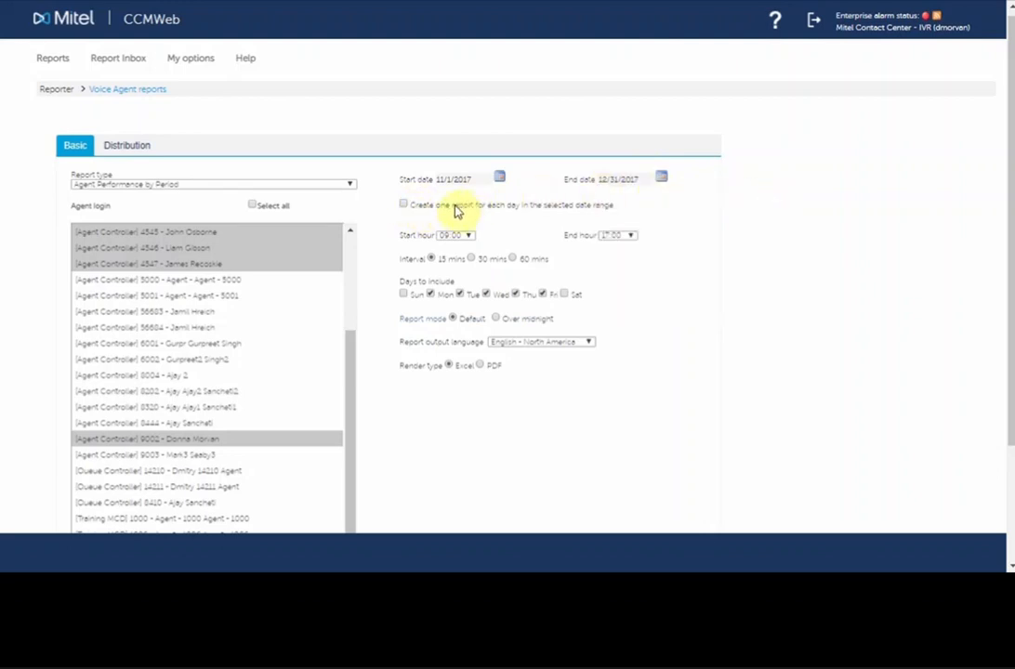
{"action": "left_click", "coordinate": [404, 203]}
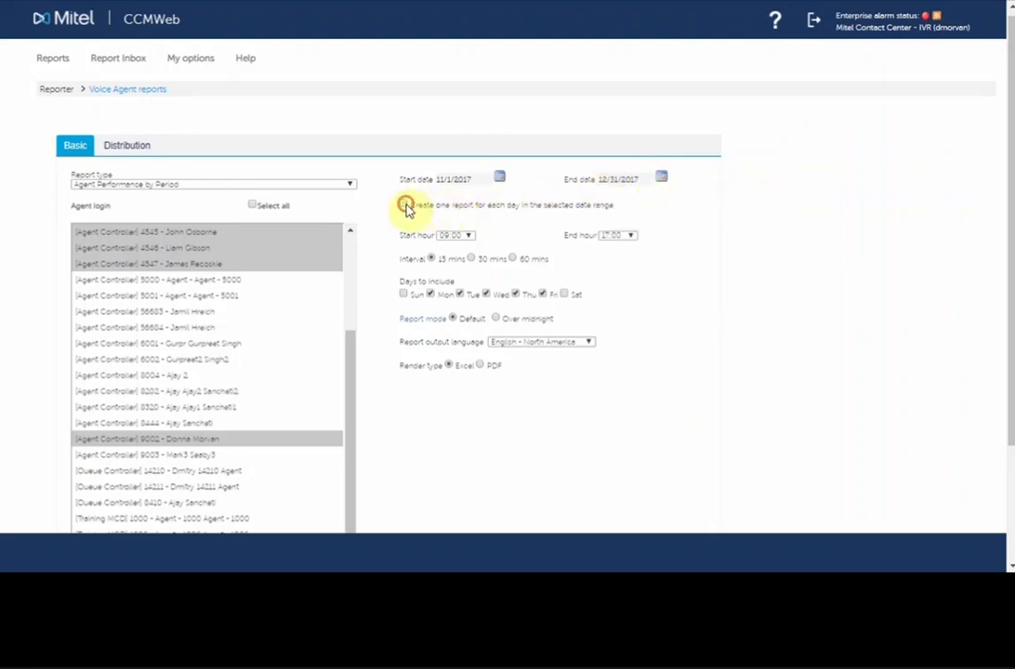
{"action": "left_click", "coordinate": [404, 203]}
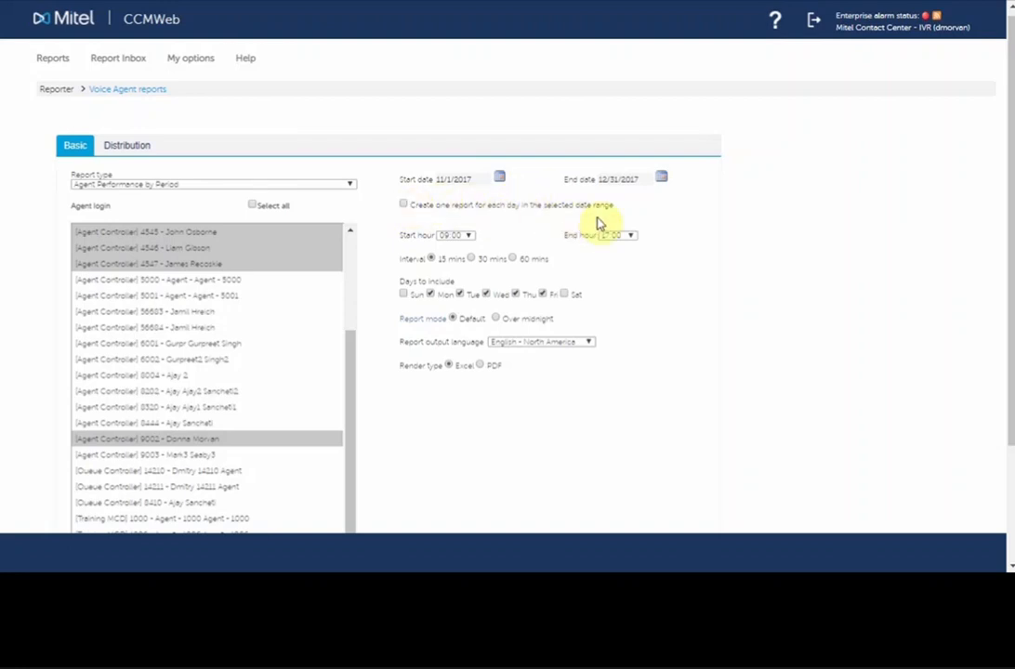
Step: Examine the start and end hour choices and the available report output languages
{"action": "left_click", "coordinate": [469, 236]}
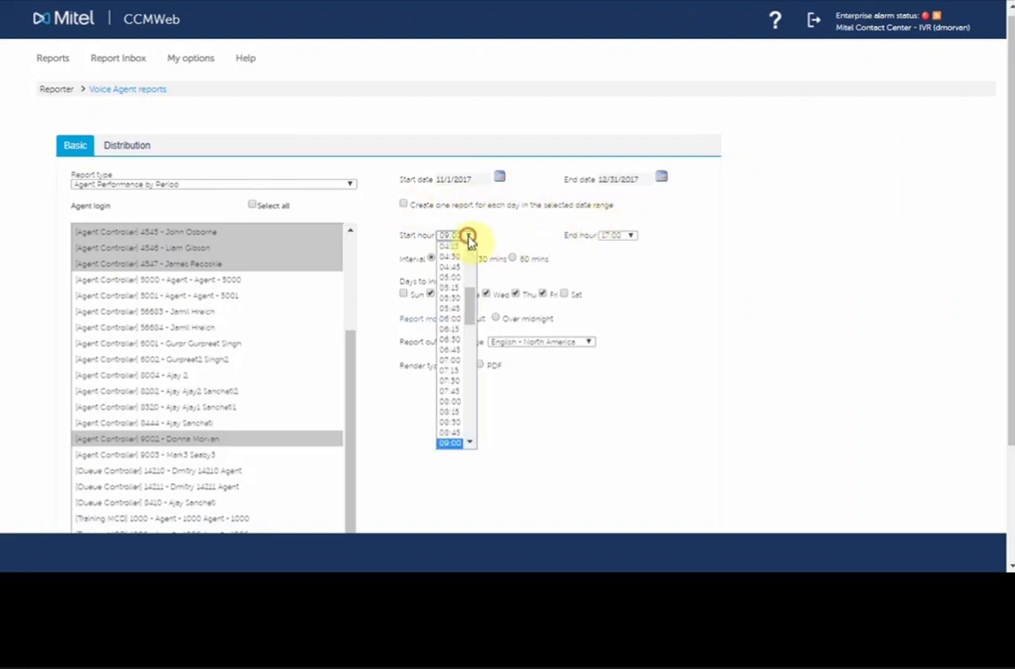
{"action": "left_click", "coordinate": [625, 238]}
{"action": "left_click", "coordinate": [668, 247]}
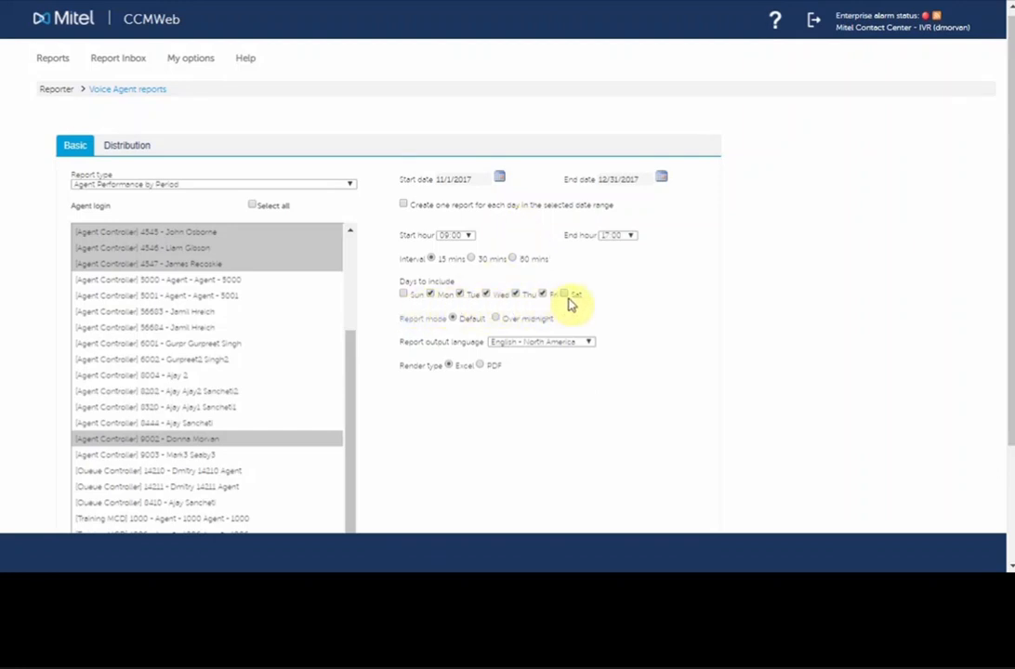
{"action": "scroll", "coordinate": [571, 304], "scroll_direction": "down", "scroll_amount": 2}
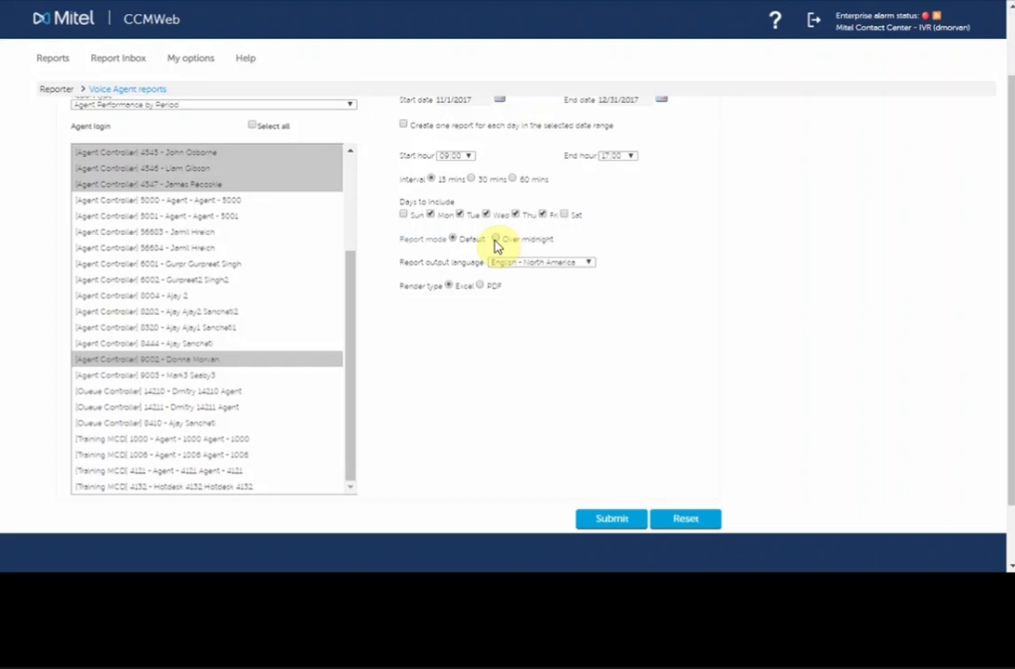
{"action": "left_click", "coordinate": [578, 264]}
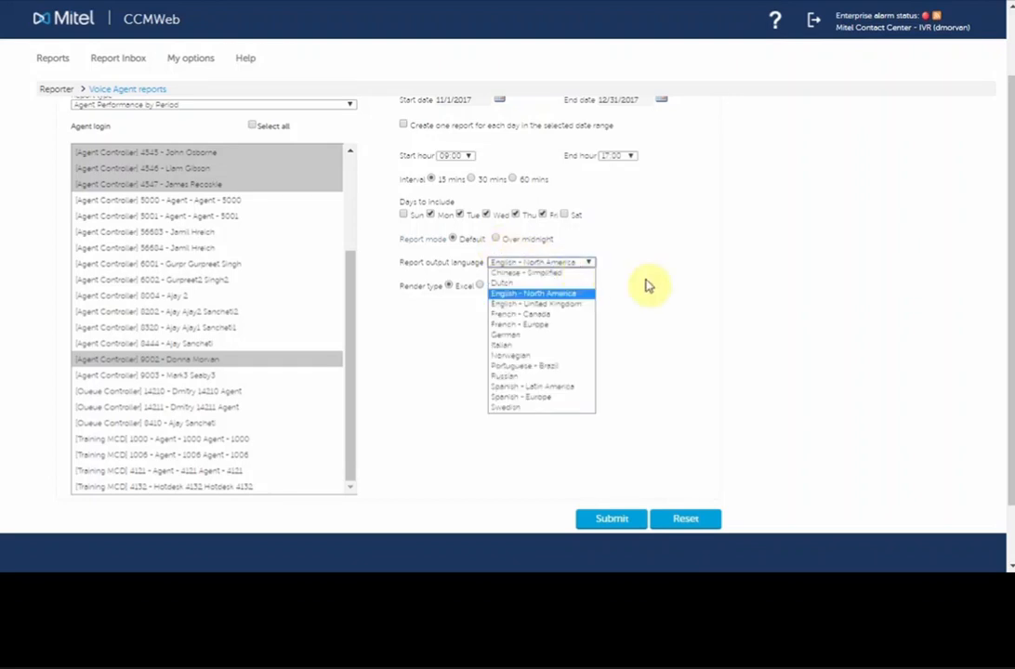
{"action": "left_click", "coordinate": [647, 284]}
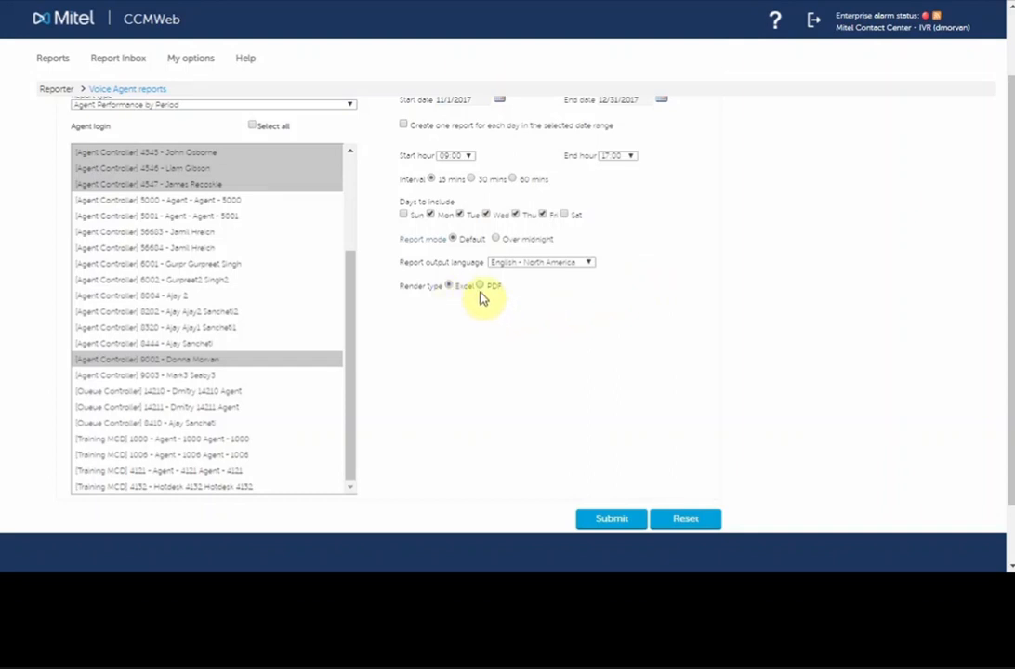
Step: Check which contacts, contact groups and employees the agent report can be emailed to
{"action": "scroll", "coordinate": [490, 294], "scroll_direction": "up", "scroll_amount": 2}
{"action": "left_click", "coordinate": [127, 156]}
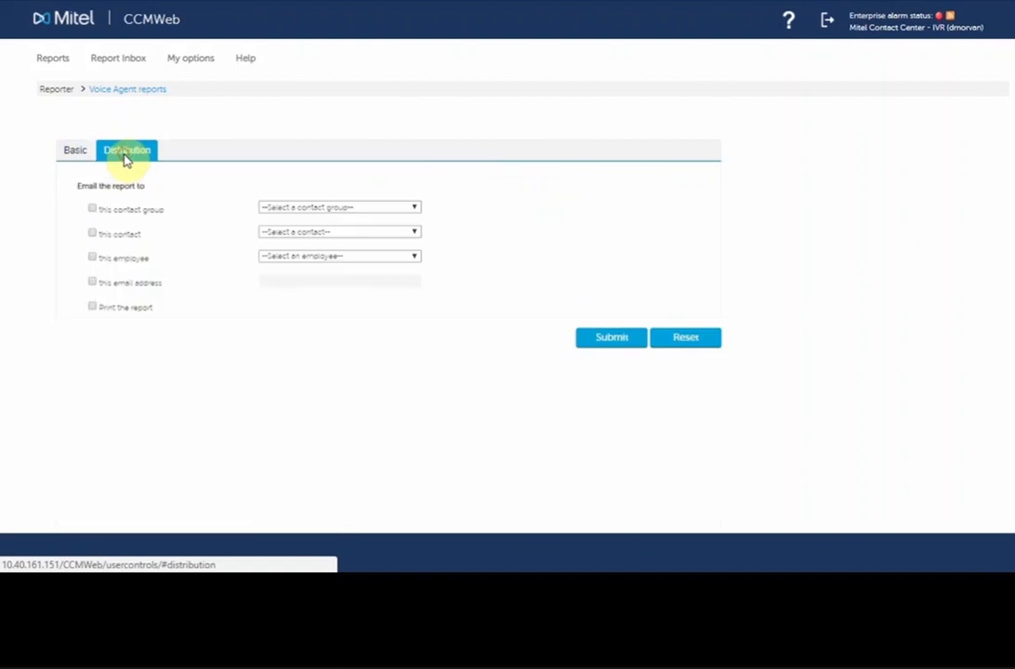
{"action": "left_click", "coordinate": [408, 232]}
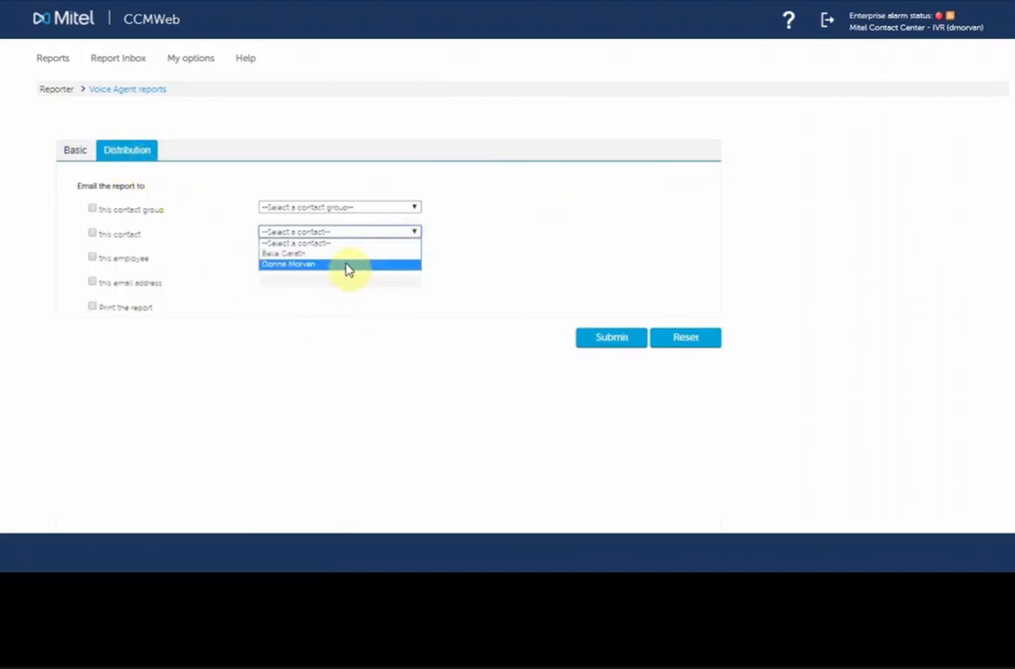
{"action": "left_click", "coordinate": [364, 208]}
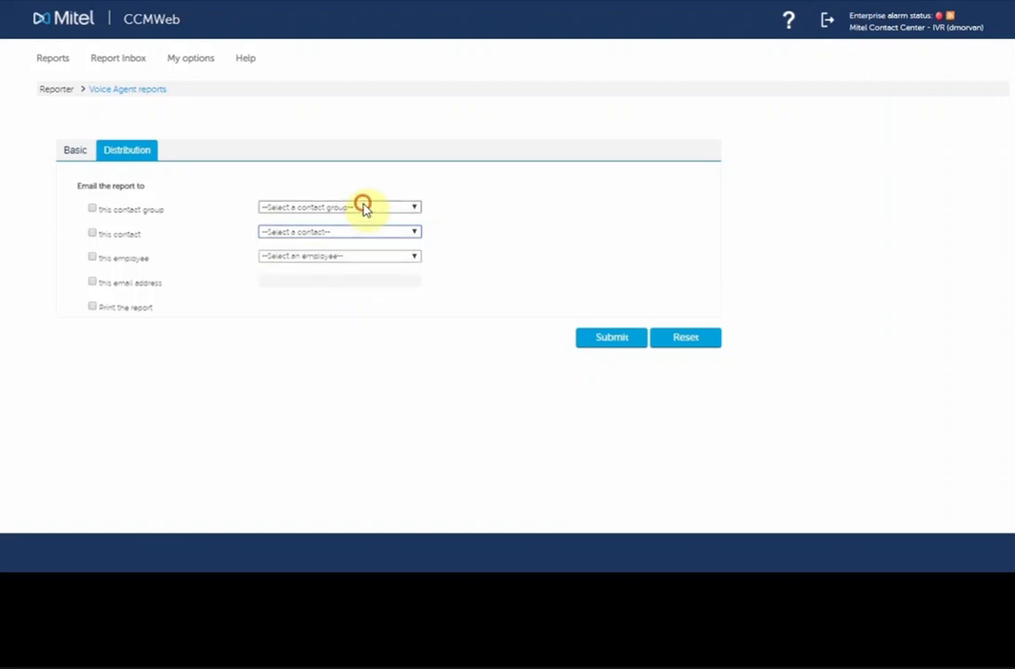
{"action": "left_click", "coordinate": [390, 344]}
{"action": "left_click", "coordinate": [390, 257]}
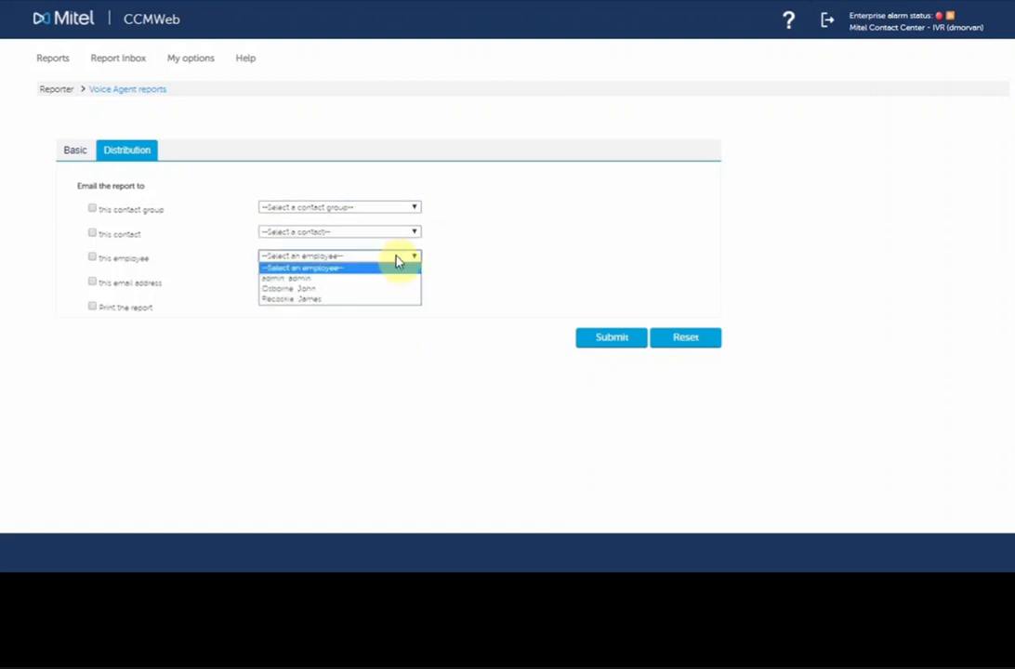
{"action": "left_click", "coordinate": [476, 265]}
Step: Submit the Agent Performance by Period reports and enable automatic refresh every 10 seconds in the report inbox
{"action": "left_click", "coordinate": [75, 152]}
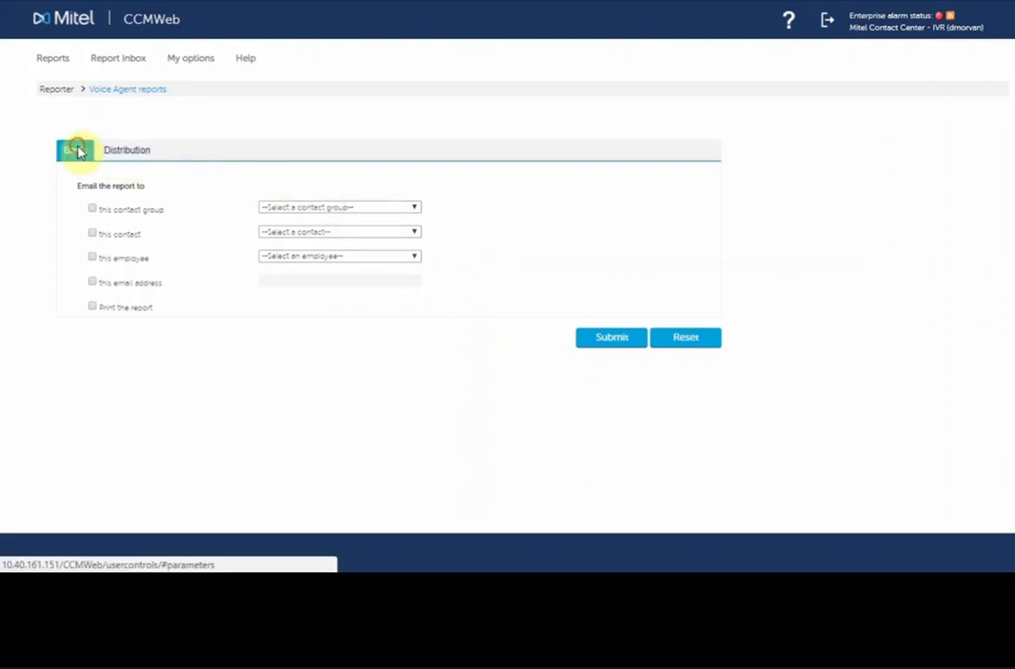
{"action": "scroll", "coordinate": [613, 437], "scroll_direction": "down", "scroll_amount": 3}
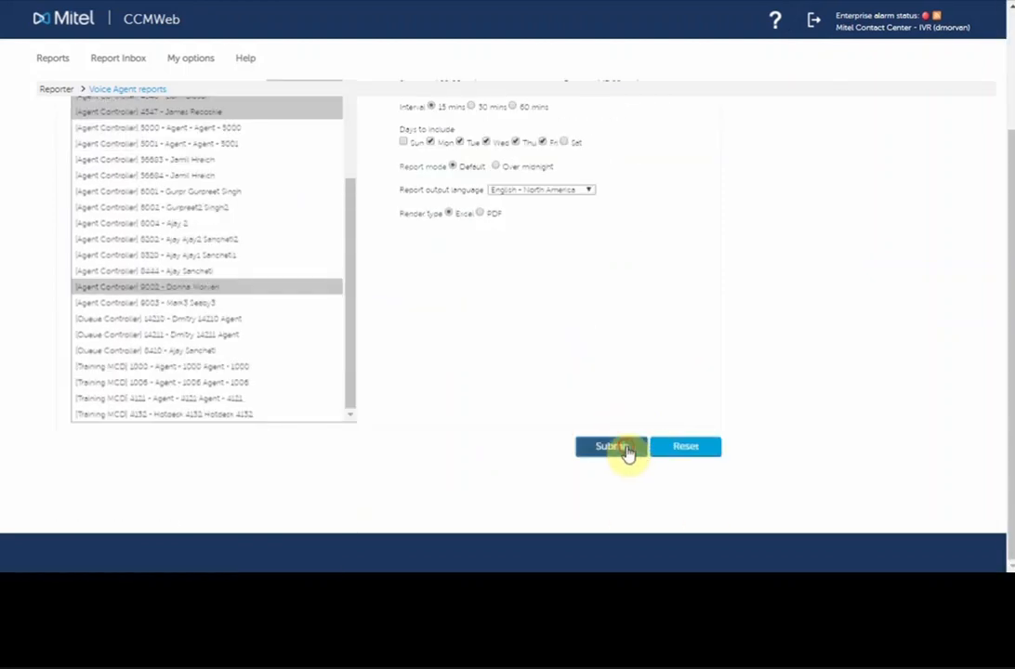
{"action": "left_click", "coordinate": [628, 450]}
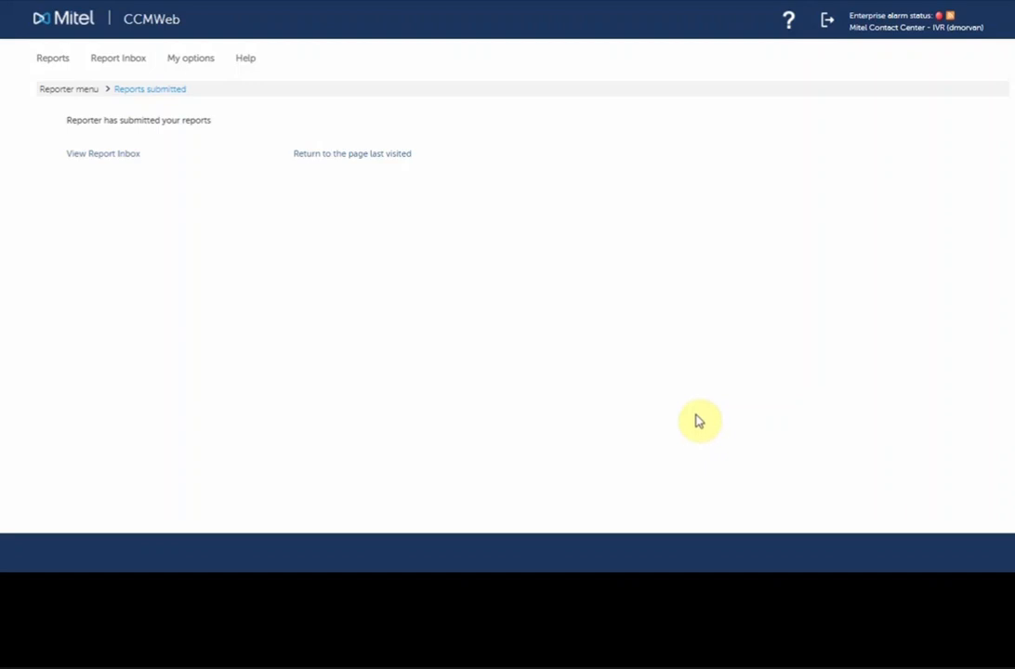
{"action": "left_click", "coordinate": [116, 158]}
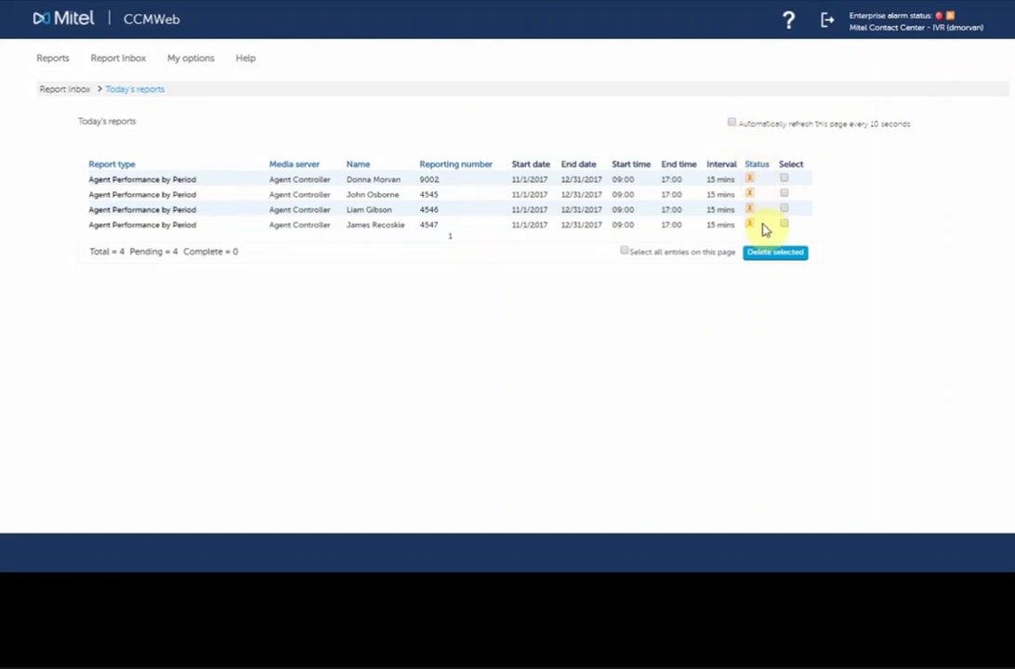
{"action": "left_click", "coordinate": [732, 123]}
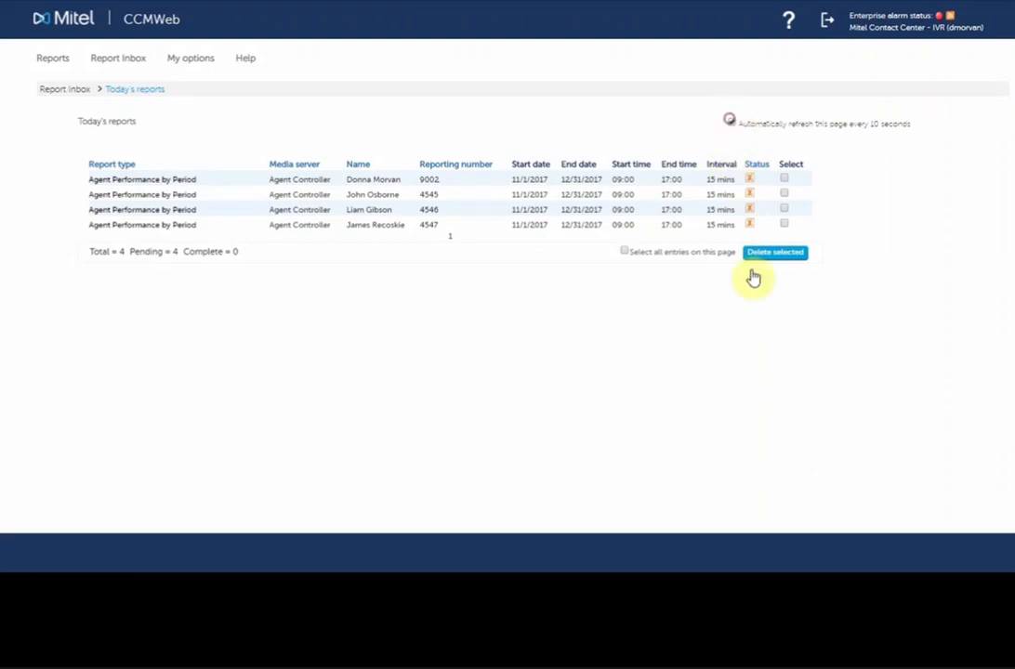